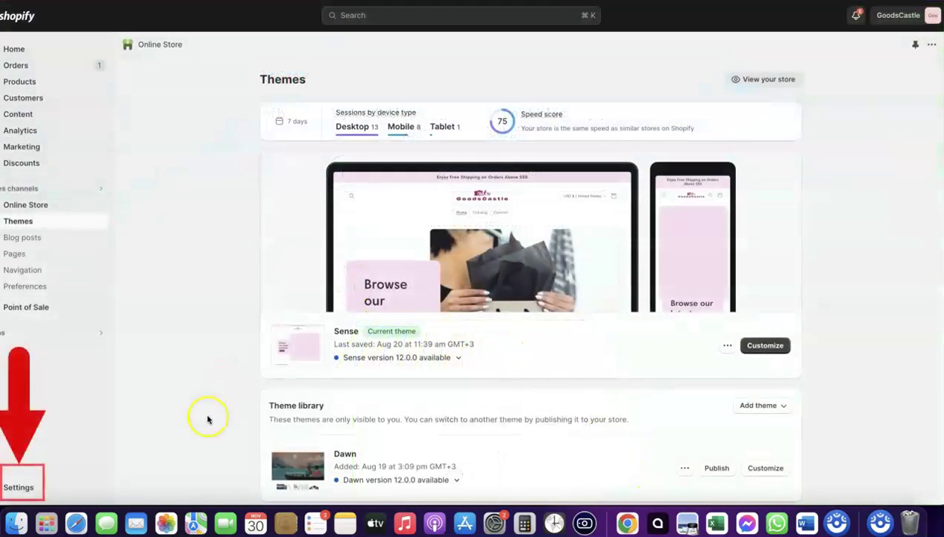
Go to Settings > Payments and open the Shopify Payments supported countries help article.
left_click(17, 489)
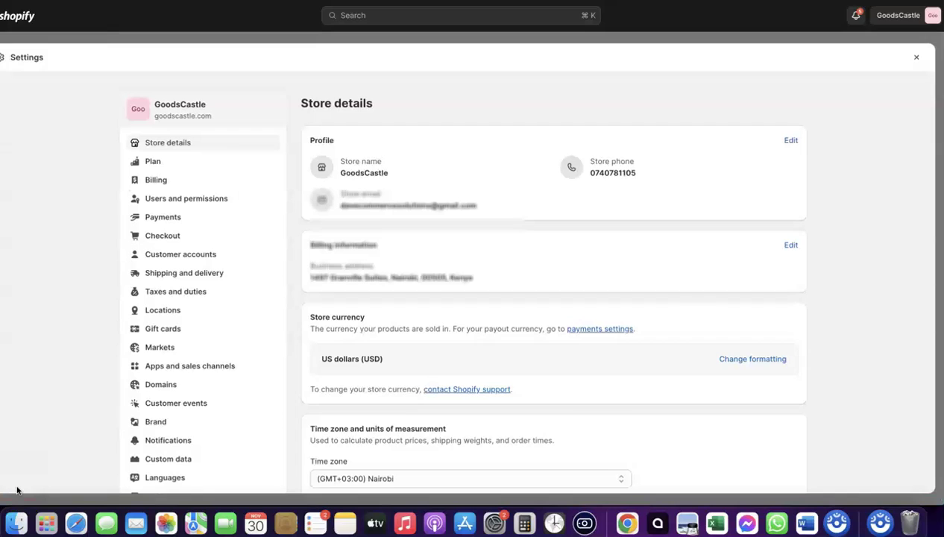
left_click(157, 220)
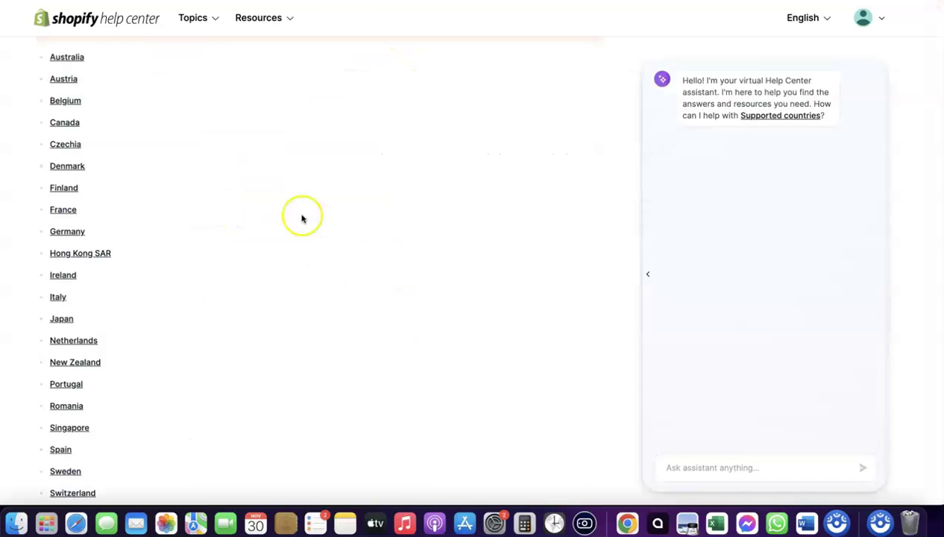
Scroll through the Shopify Payments Supported countries list, Australia through Switzerland.
scroll(303, 217, "up", 4)
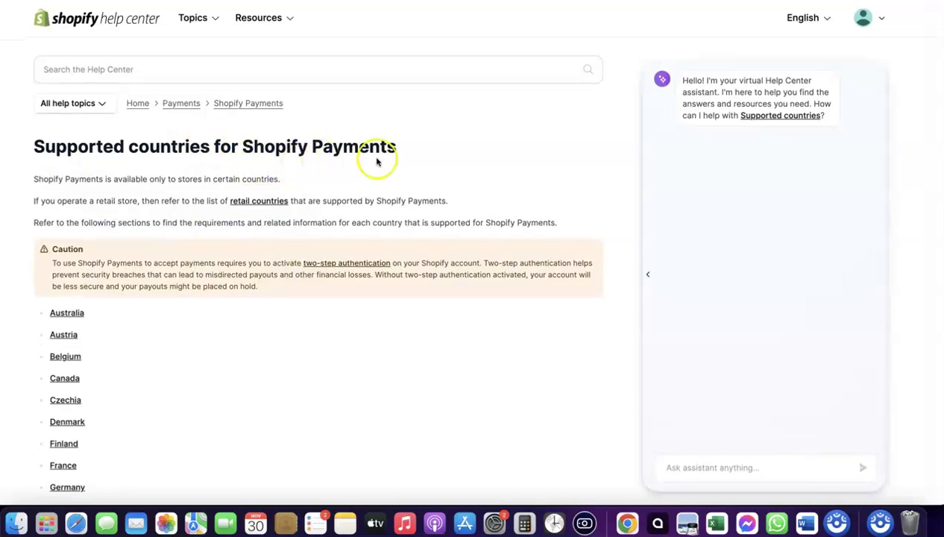
scroll(375, 160, "down", 4)
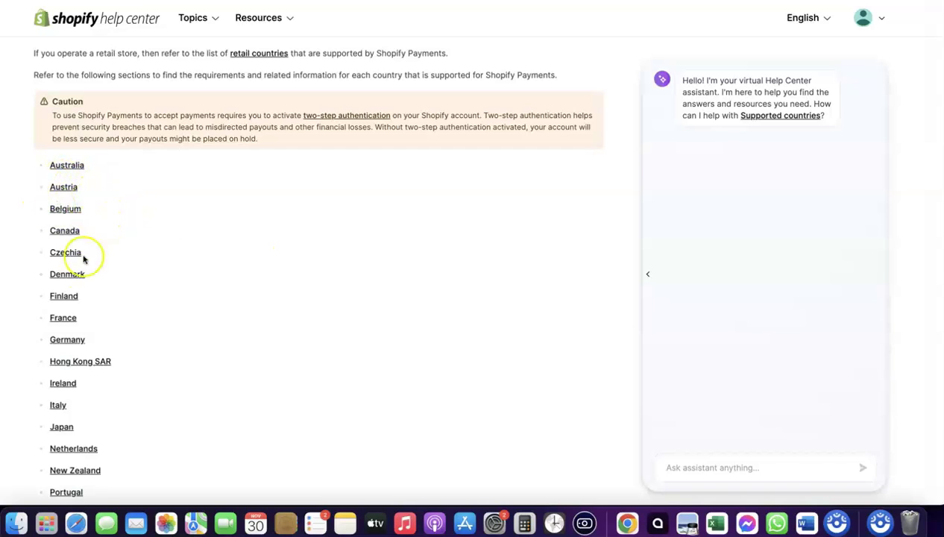
scroll(125, 277, "down", 2)
scroll(110, 273, "down", 2)
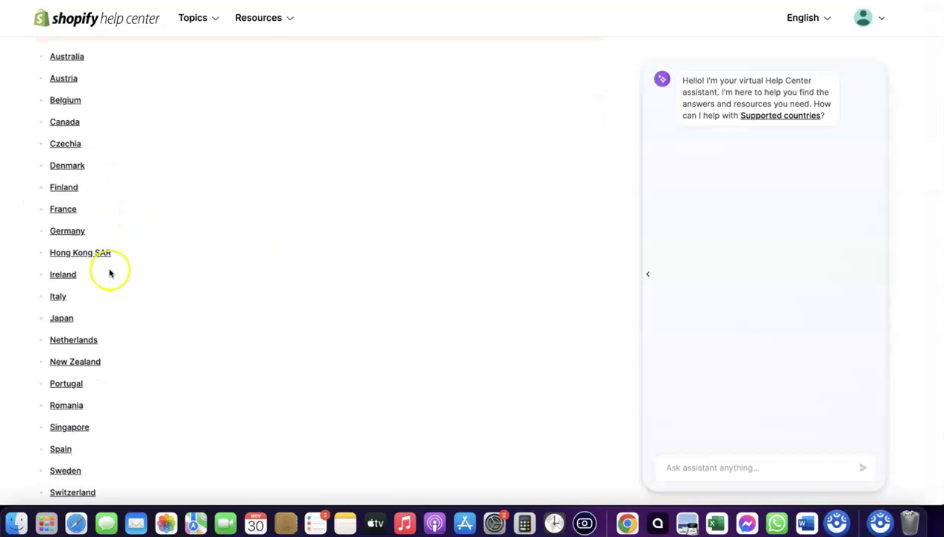
scroll(71, 350, "down", 2)
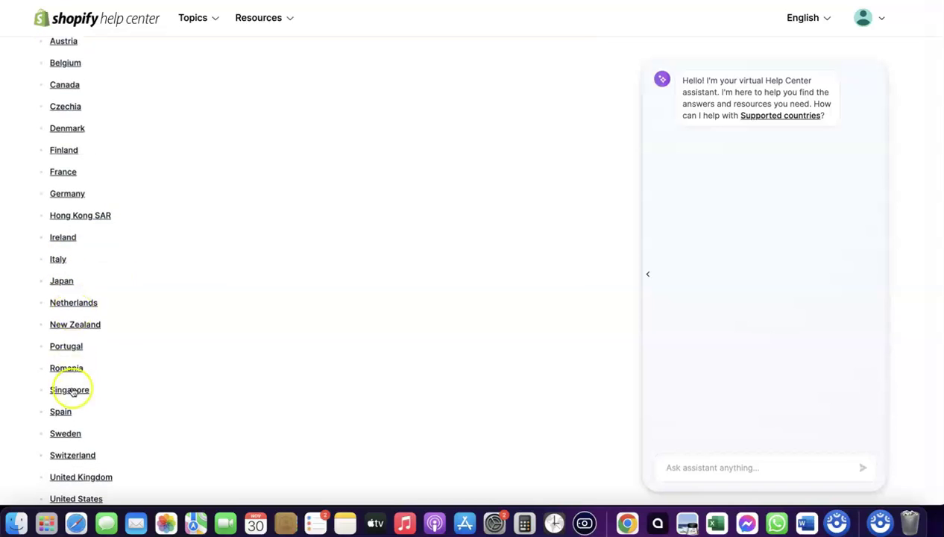
scroll(80, 384, "down", 4)
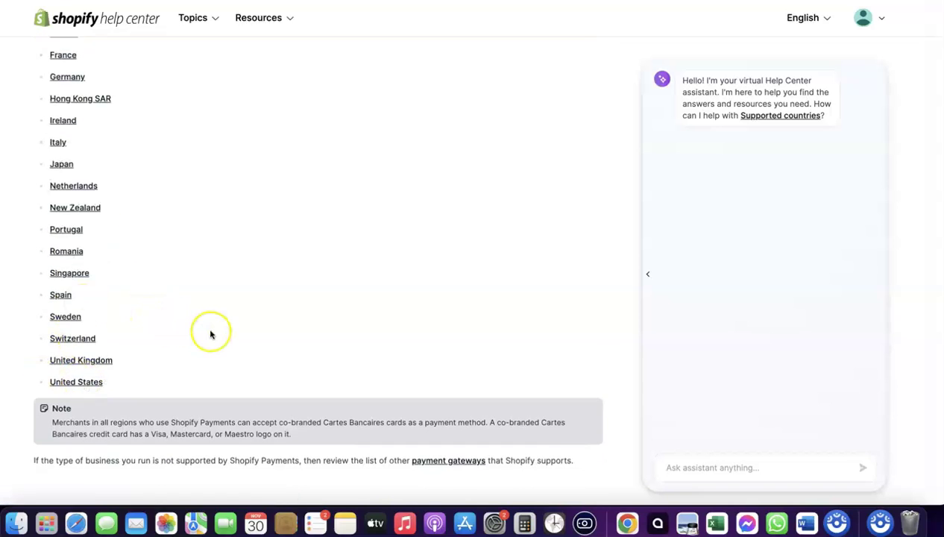
scroll(210, 335, "up", 4)
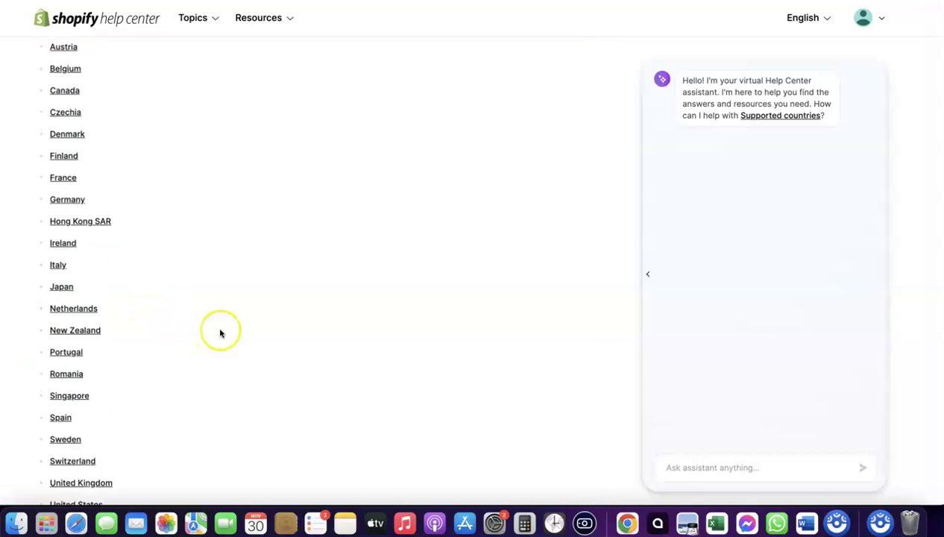
scroll(72, 61, "up", 1)
scroll(73, 62, "up", 3)
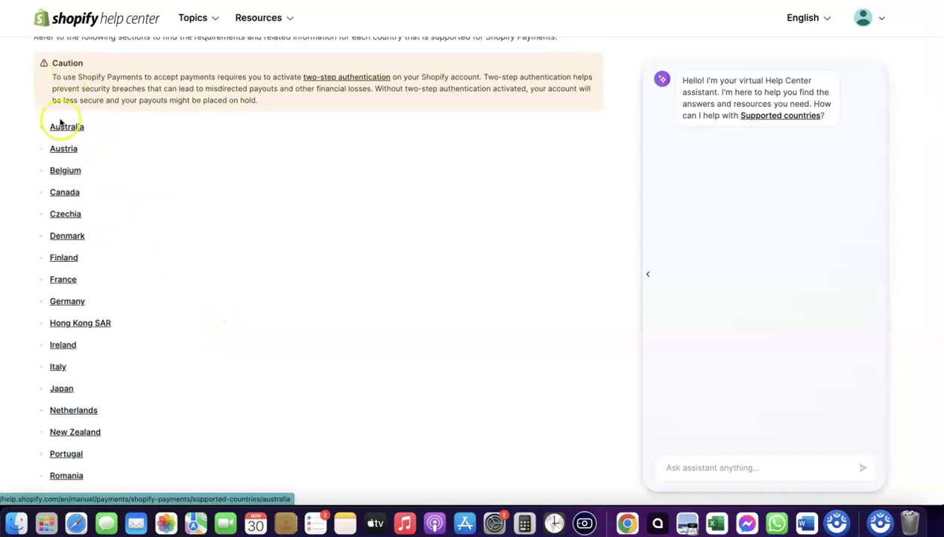
scroll(171, 159, "up", 6)
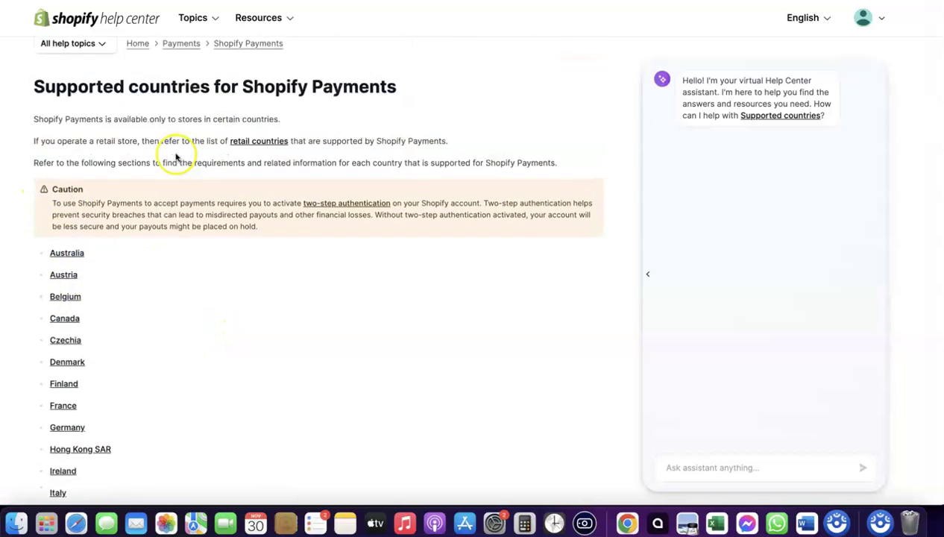
scroll(173, 149, "down", 13)
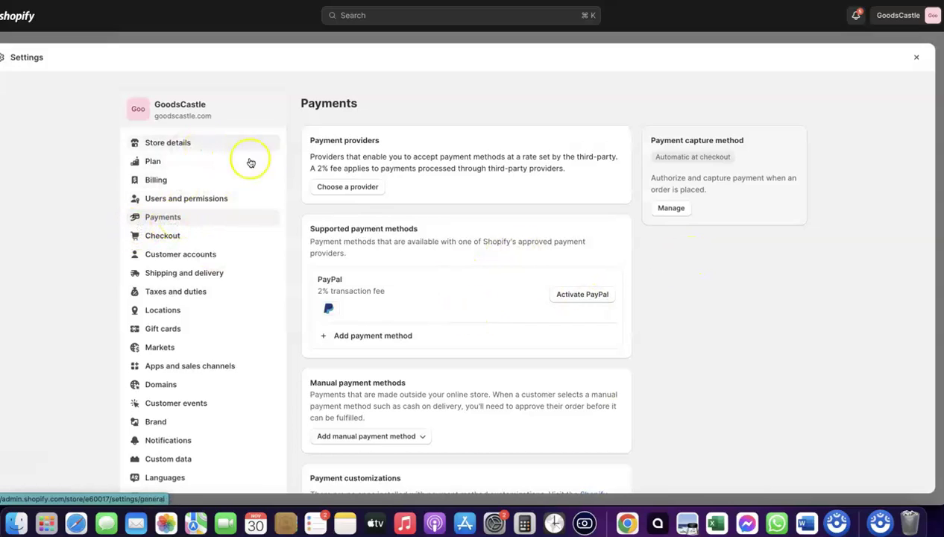
left_click(346, 188)
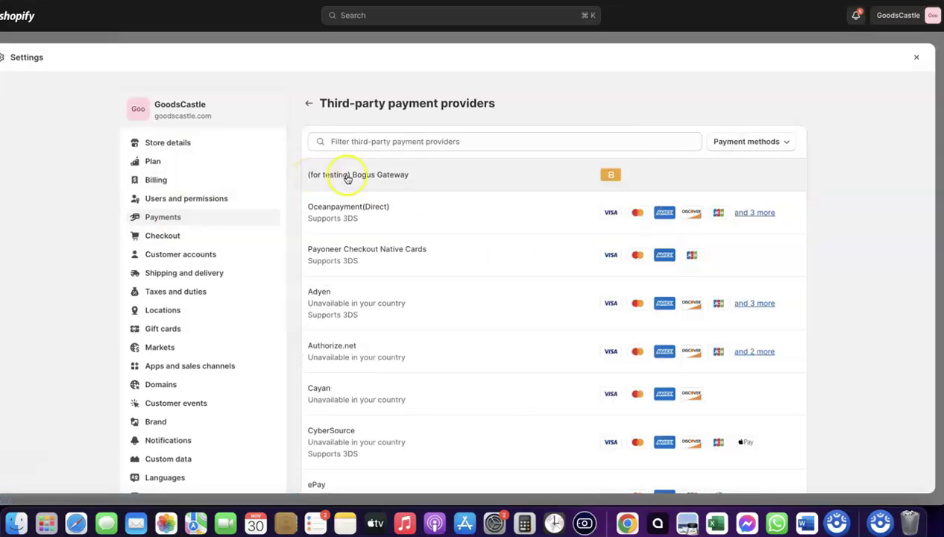
left_click(478, 141)
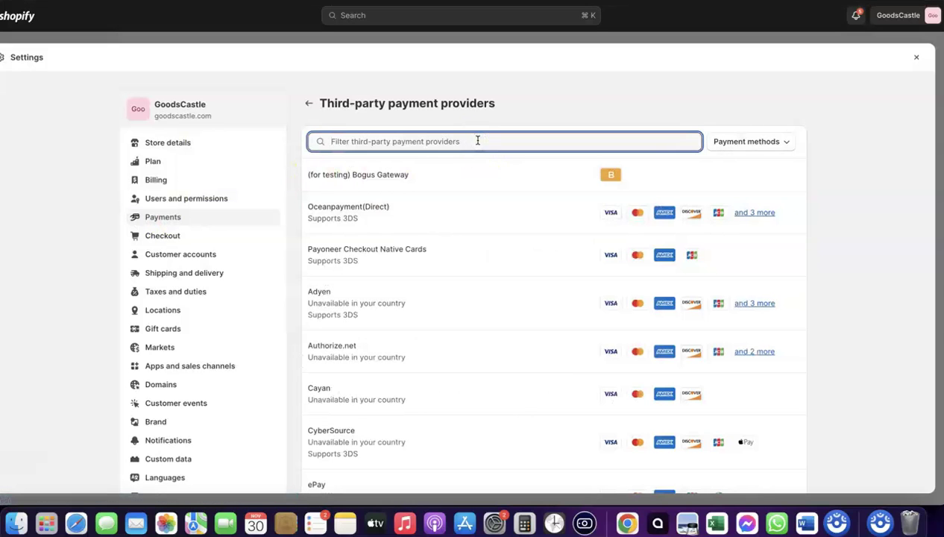
type("Stripe")
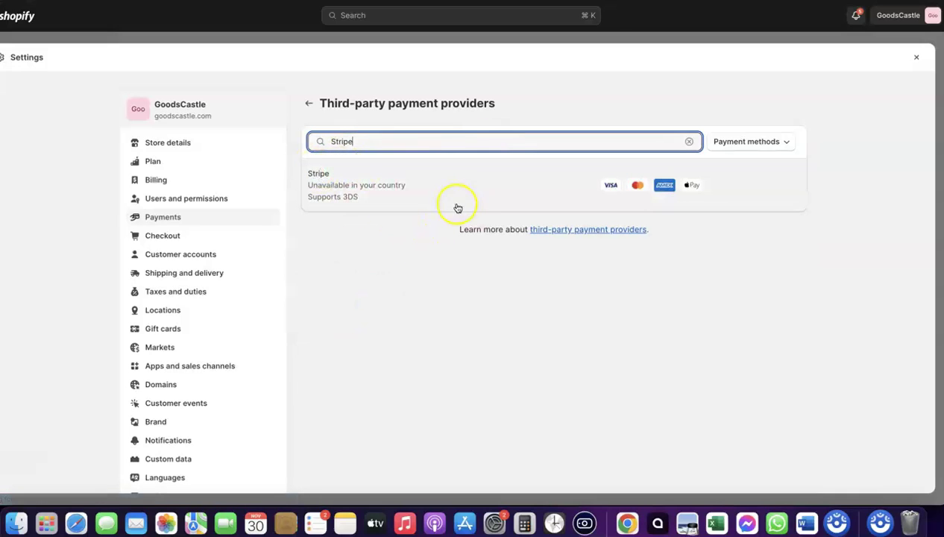
left_click(387, 188)
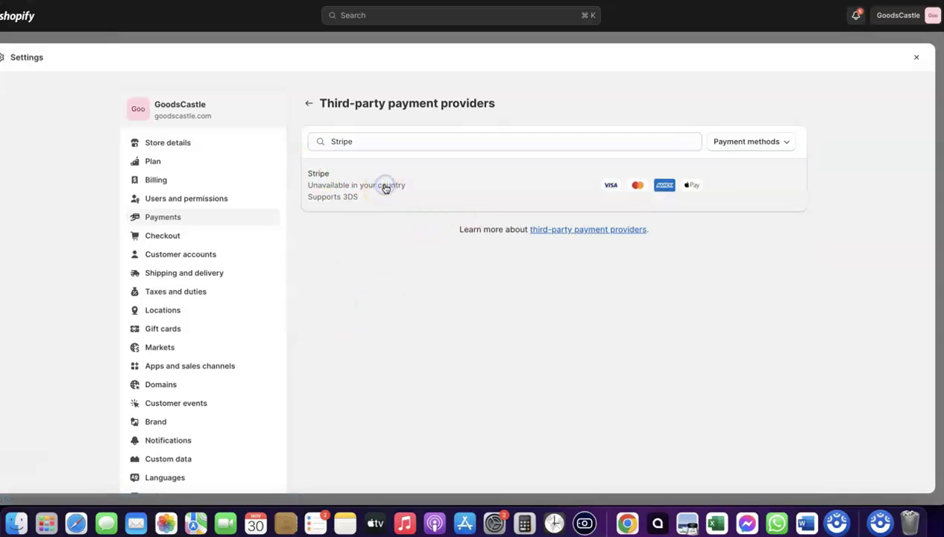
left_click(263, 165)
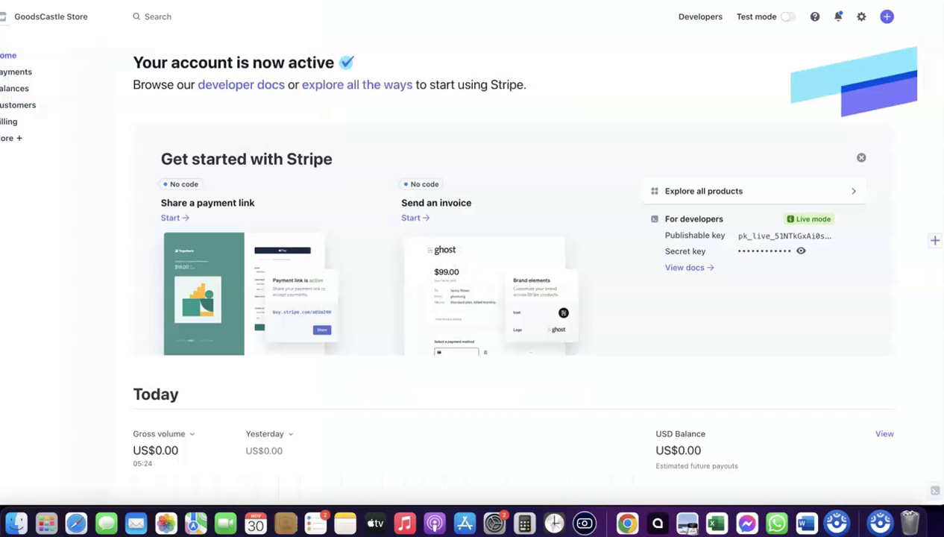
Check the available Stripe accounts and connect GoodsCastle Store to Shopify.
left_click(91, 17)
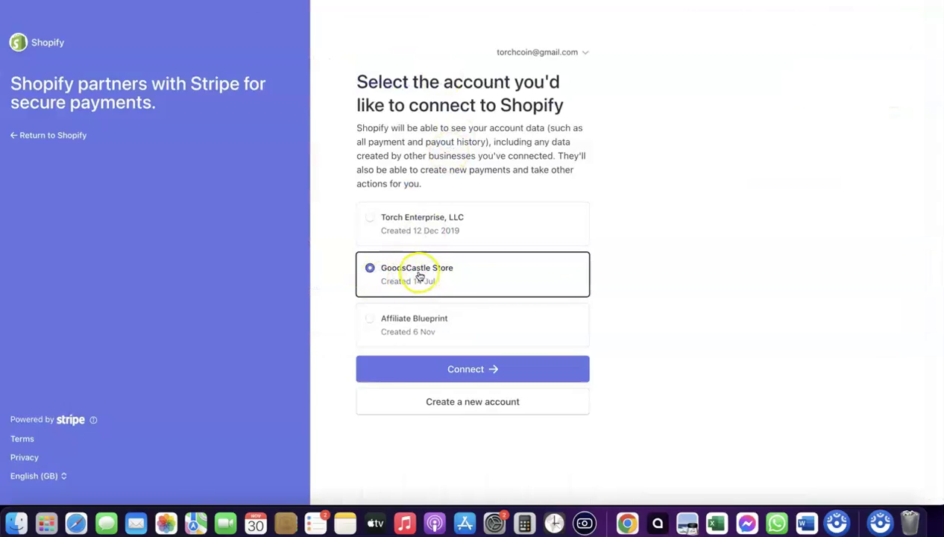
left_click(469, 370)
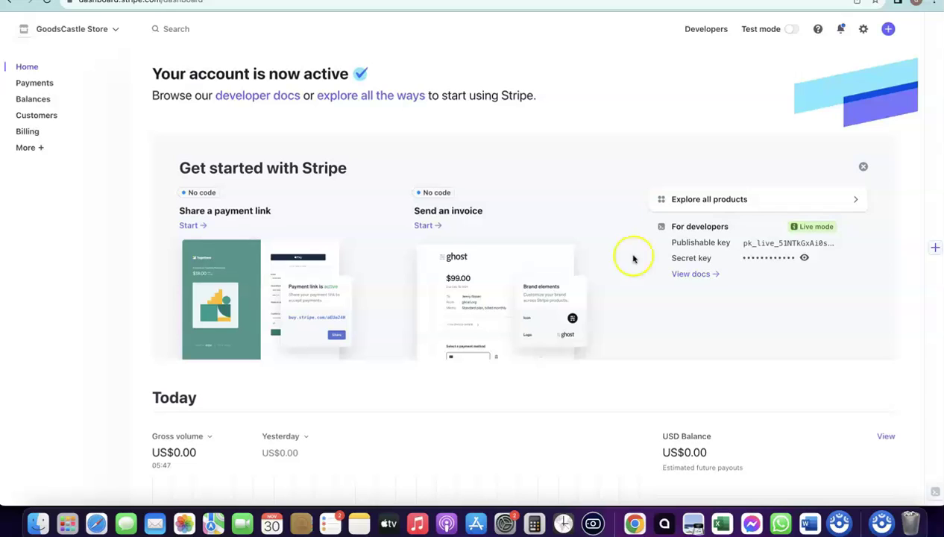
Switch back to the Shopify payment settings tab.
key("ctrl+Tab")
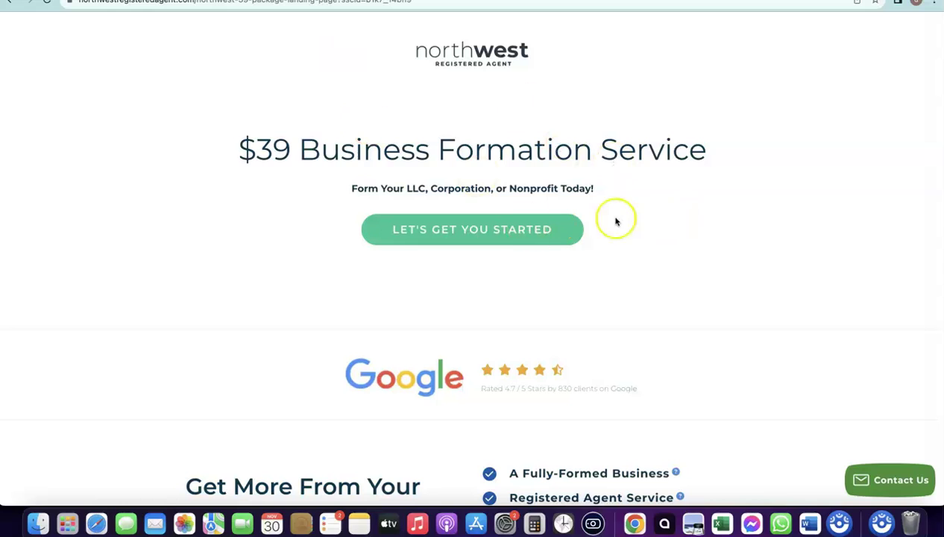
Start the business formation order and look over the available formation states.
left_click(464, 228)
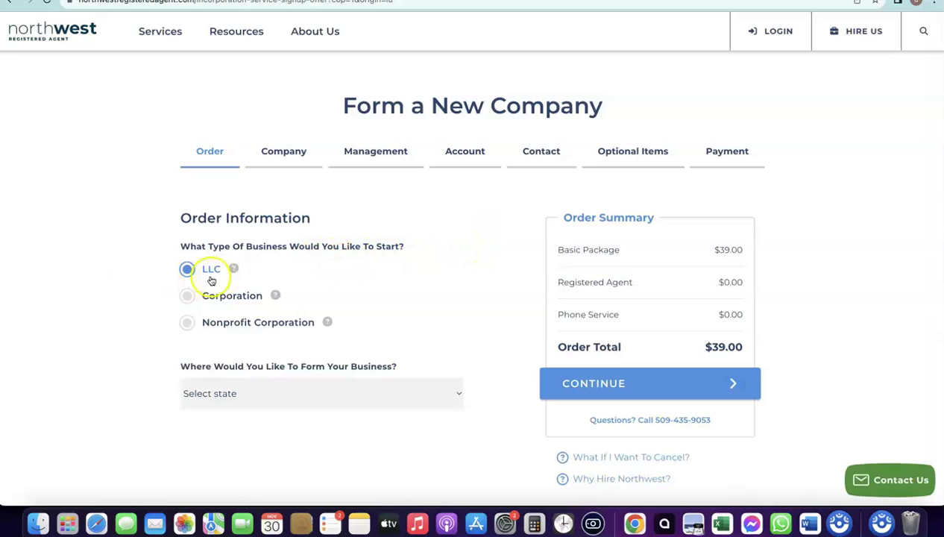
scroll(225, 267, "down", 1)
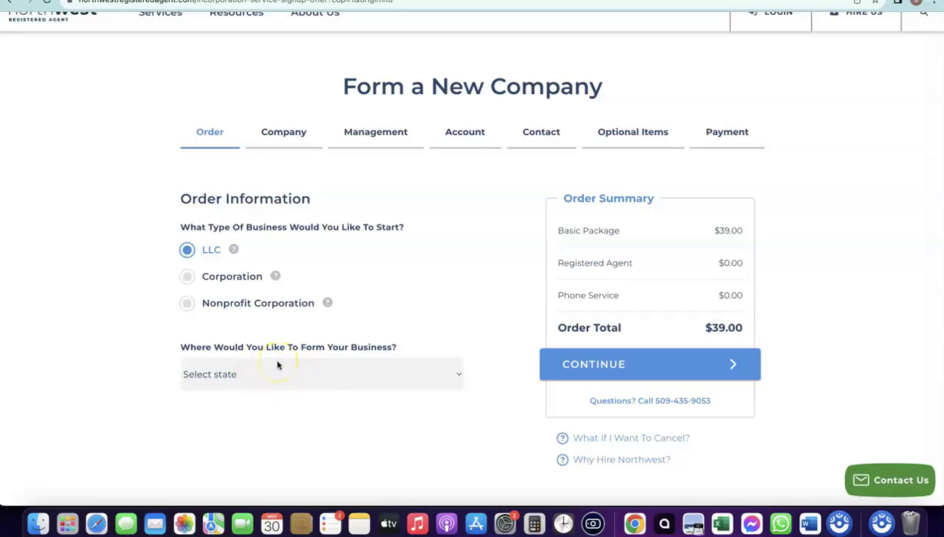
left_click(278, 365)
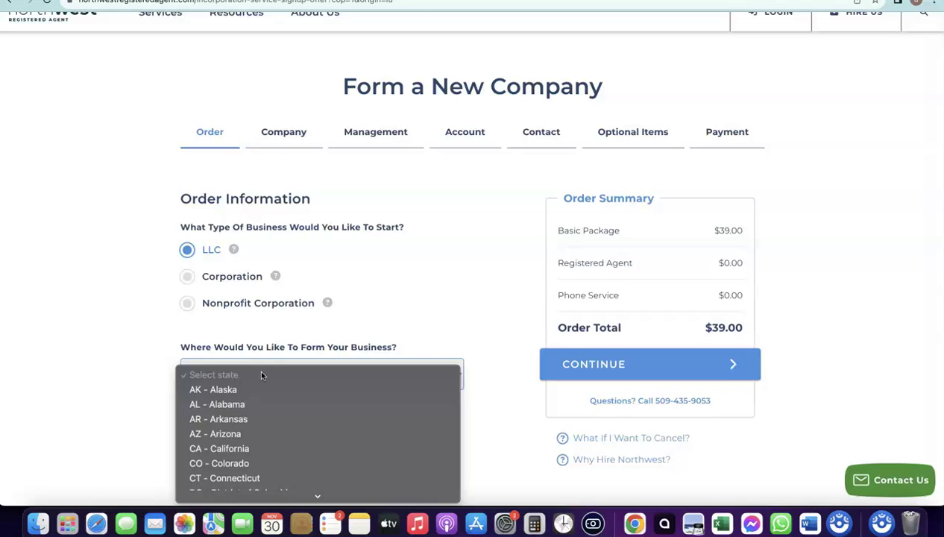
left_click(105, 316)
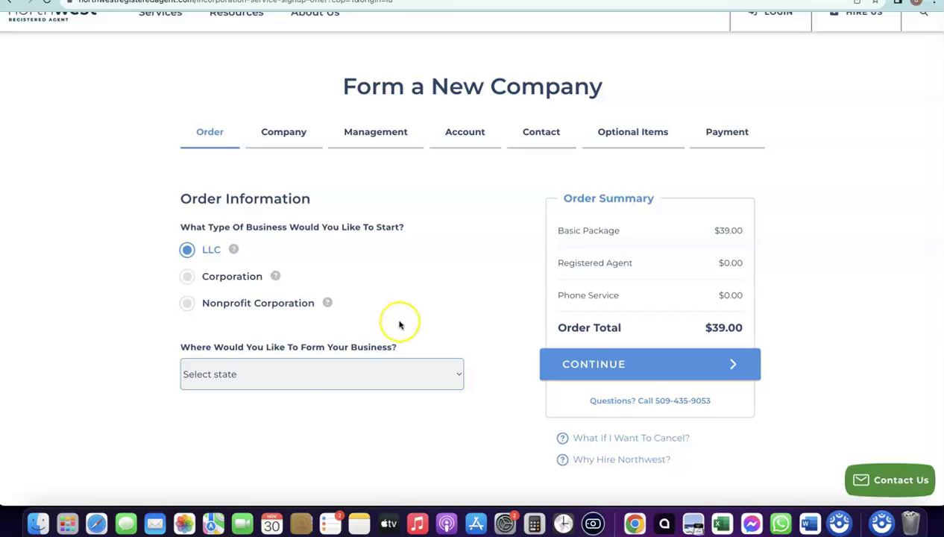
Choose NM - New Mexico as the formation state, giving 6-day processing and an $89.00 total.
left_click(327, 380)
scroll(329, 382, "down", 10)
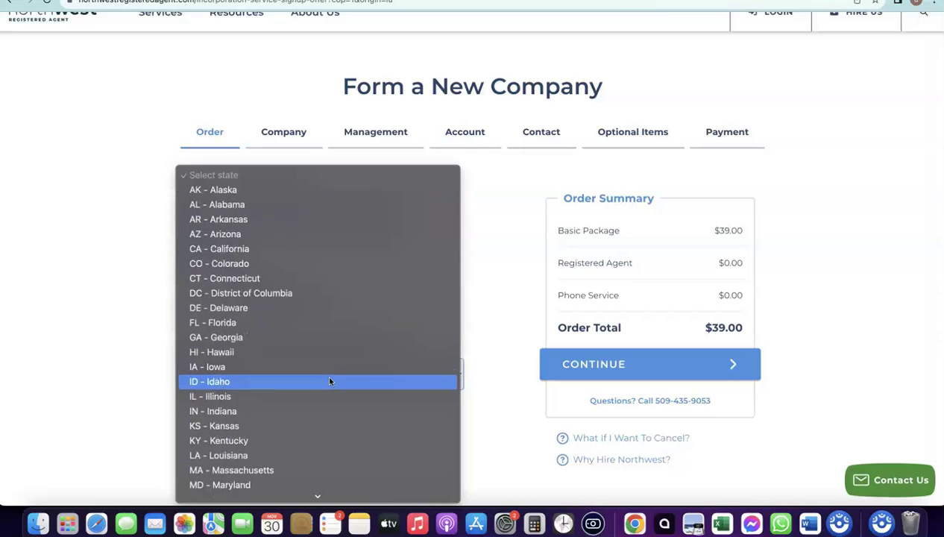
scroll(248, 295, "down", 12)
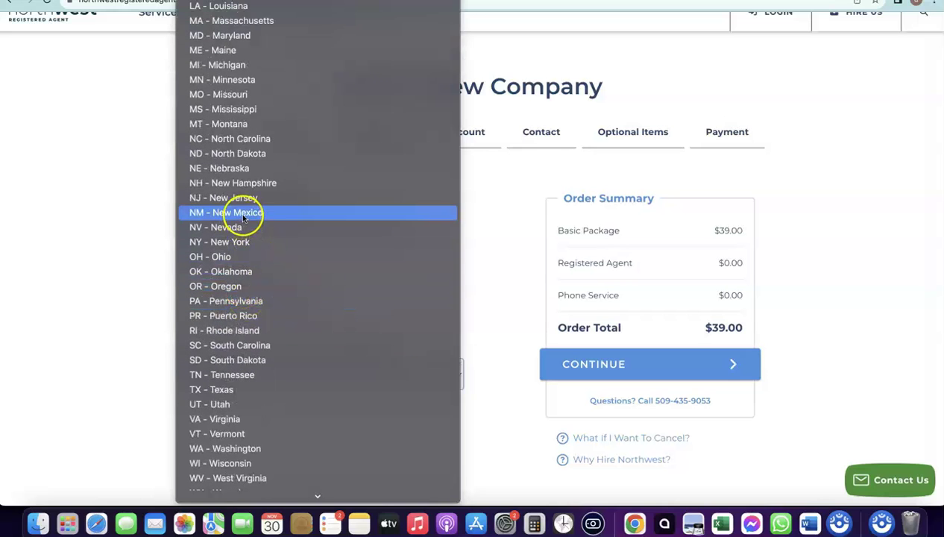
left_click(242, 212)
scroll(365, 351, "down", 1)
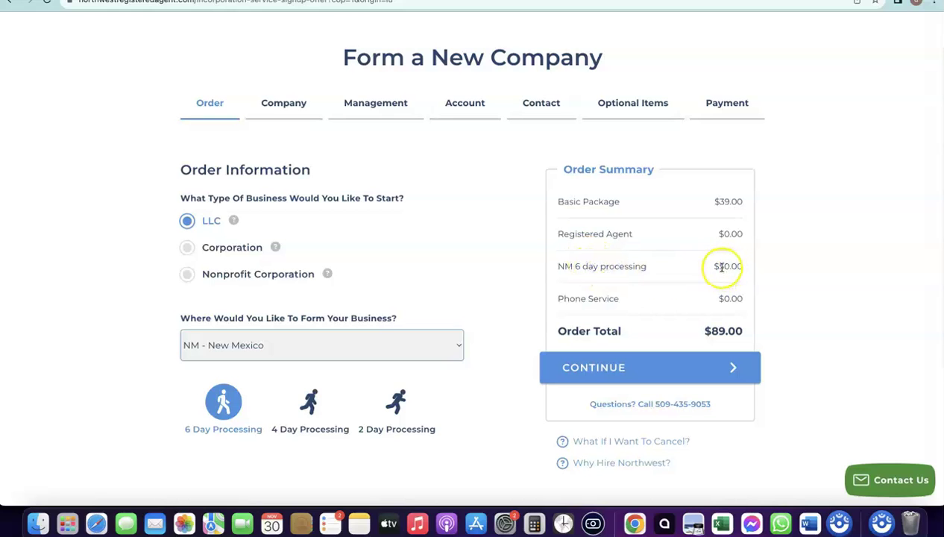
scroll(716, 265, "up", 5)
scroll(712, 266, "left", 3)
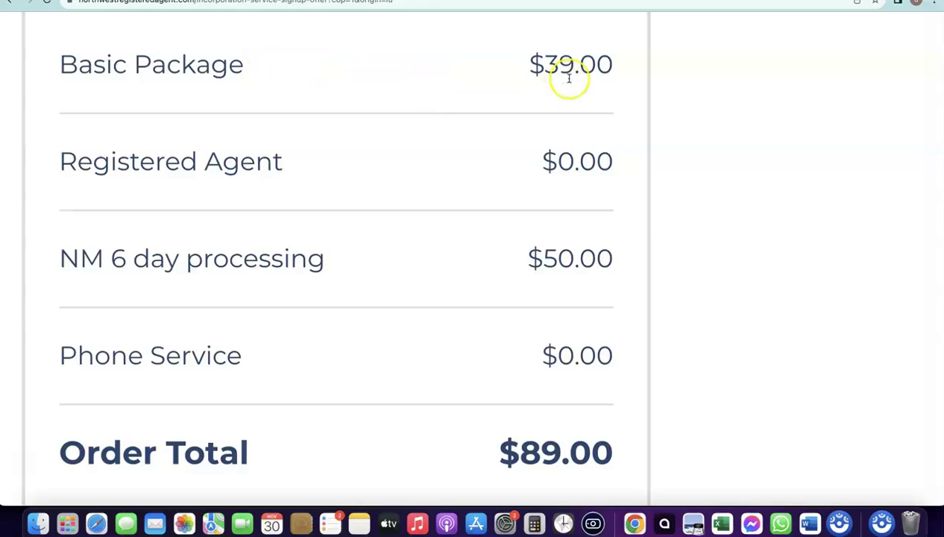
scroll(548, 66, "down", 5)
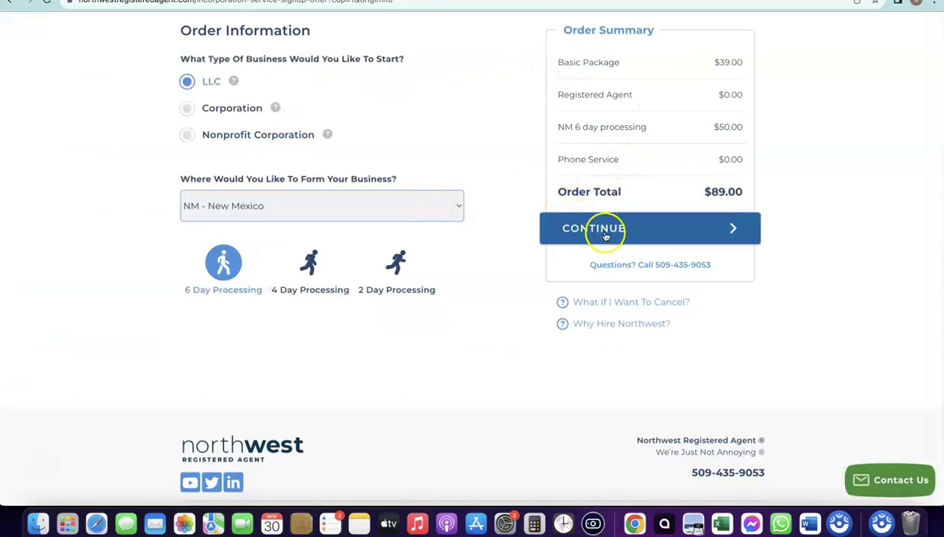
left_click(609, 232)
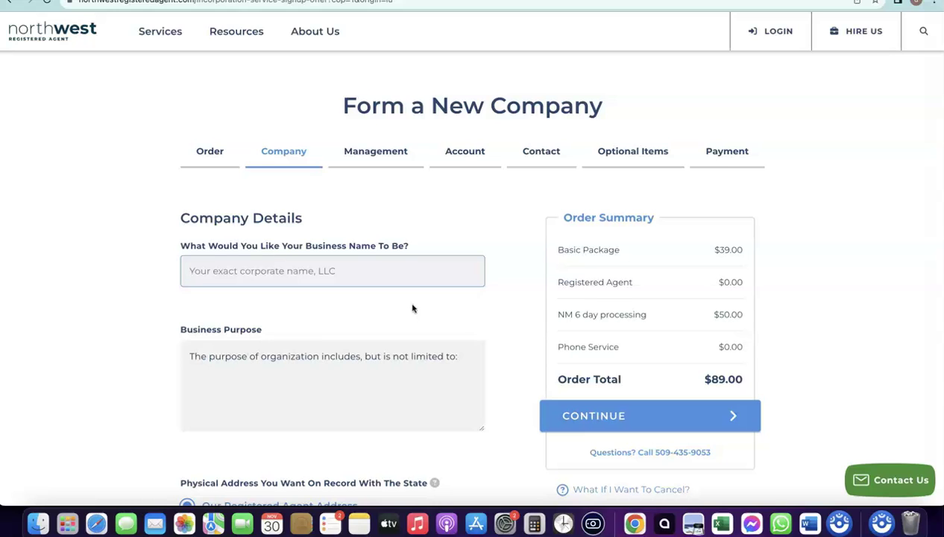
Enter 'Dropshipping Hustle' as the business name.
left_click(368, 270)
type("Drop")
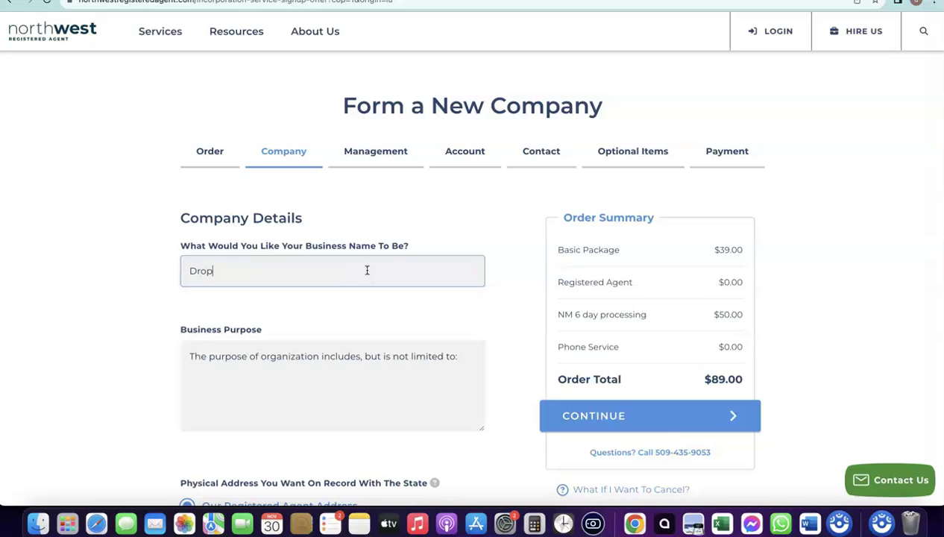
type("s")
left_click(337, 342)
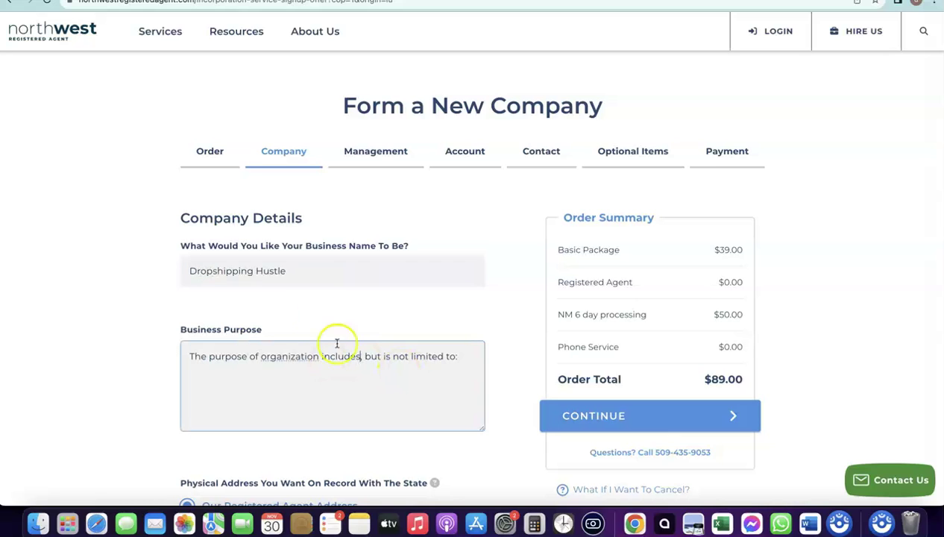
left_click(238, 276)
Append 'Dropshipping and eCommerce' to the existing Business Purpose text.
left_click(472, 355)
type("Dropshipping and eCommerce")
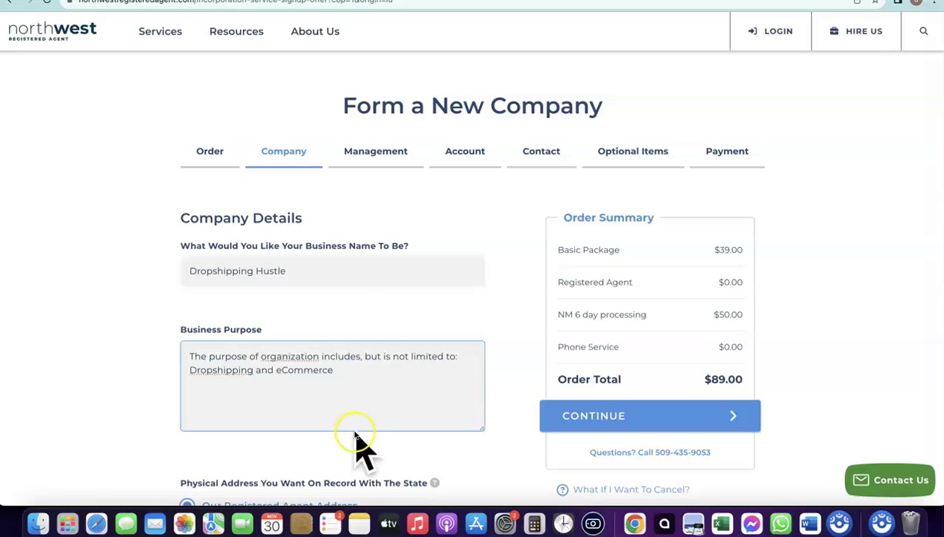
scroll(376, 289, "down", 1)
scroll(573, 393, "down", 1)
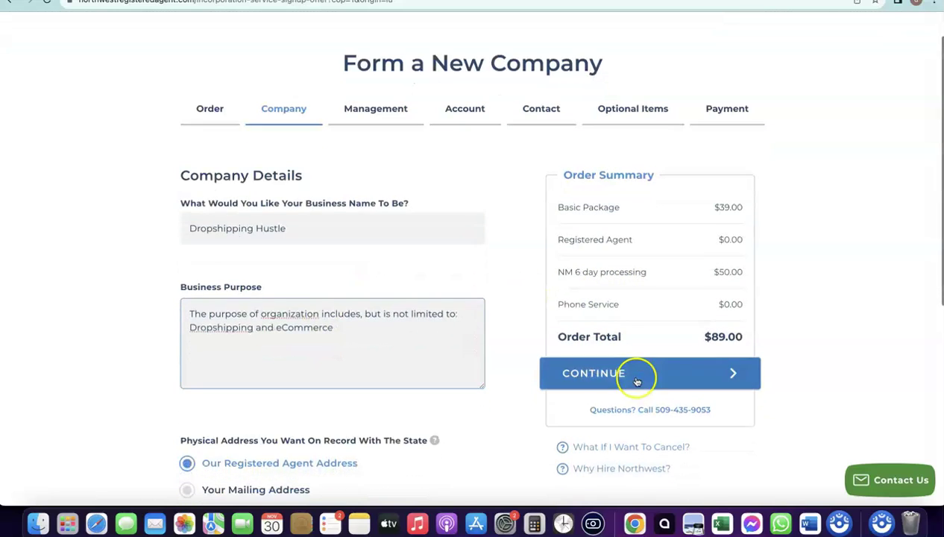
Continue to Company Management and choose Manager Managed as the LLC's management type.
left_click(637, 378)
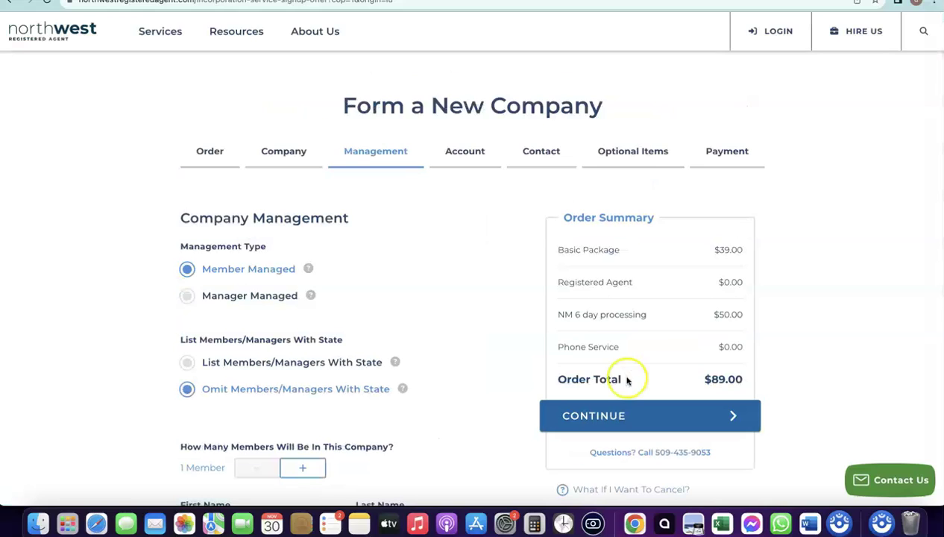
scroll(373, 291, "down", 2)
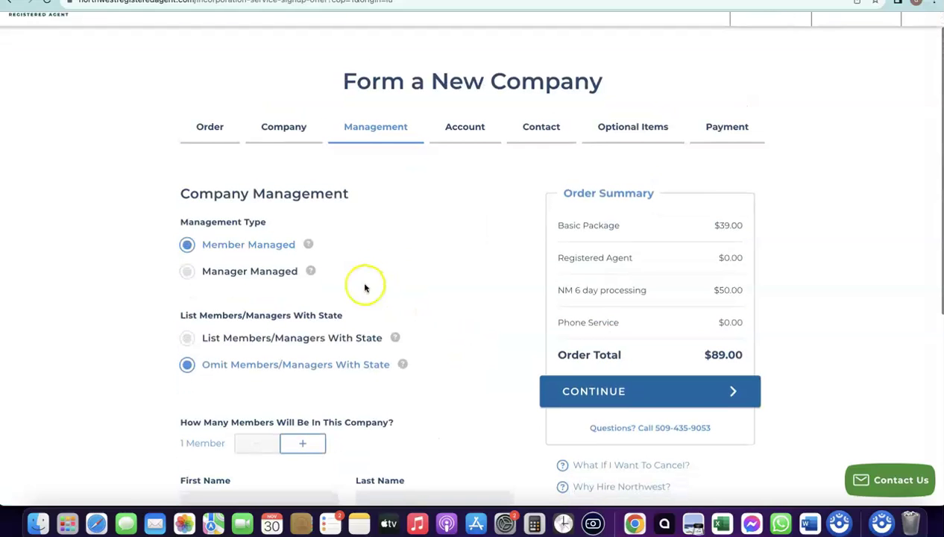
left_click(392, 169)
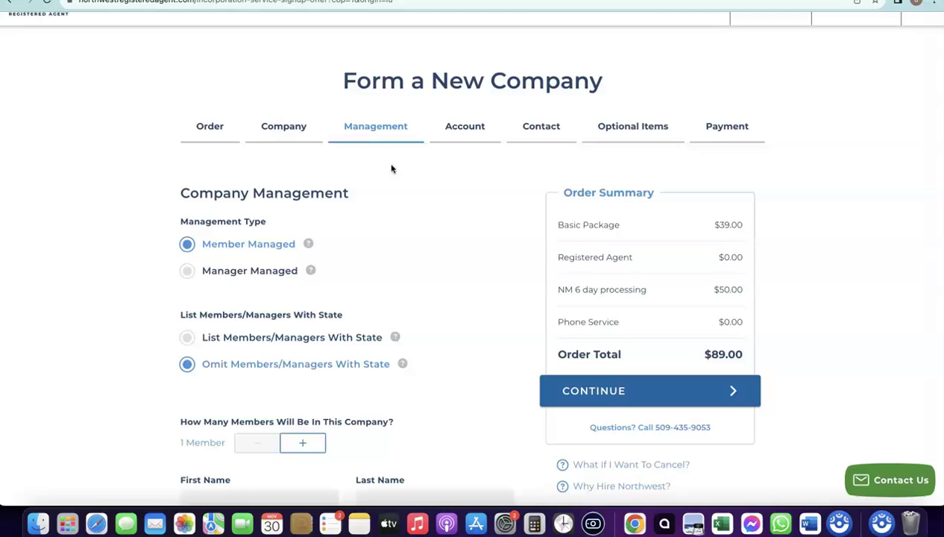
left_click(188, 278)
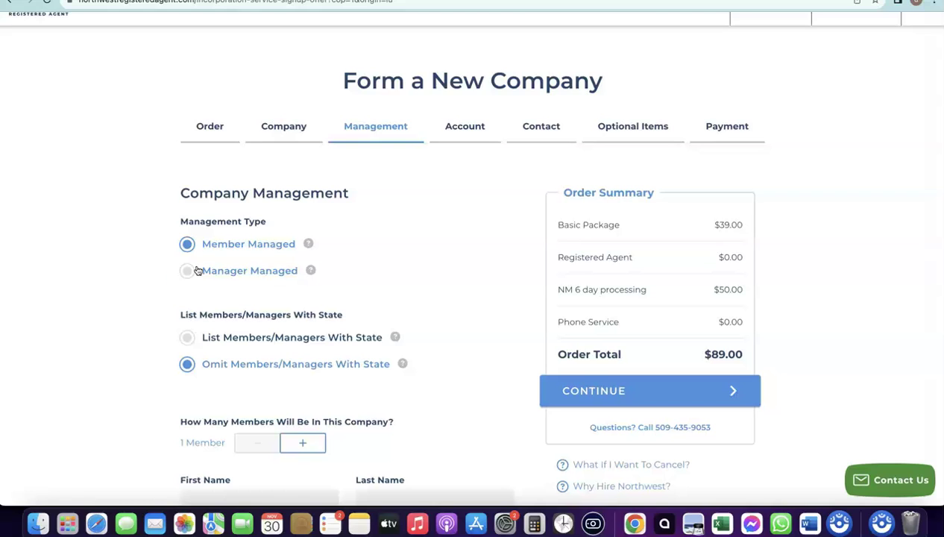
left_click(187, 273)
left_click(188, 274)
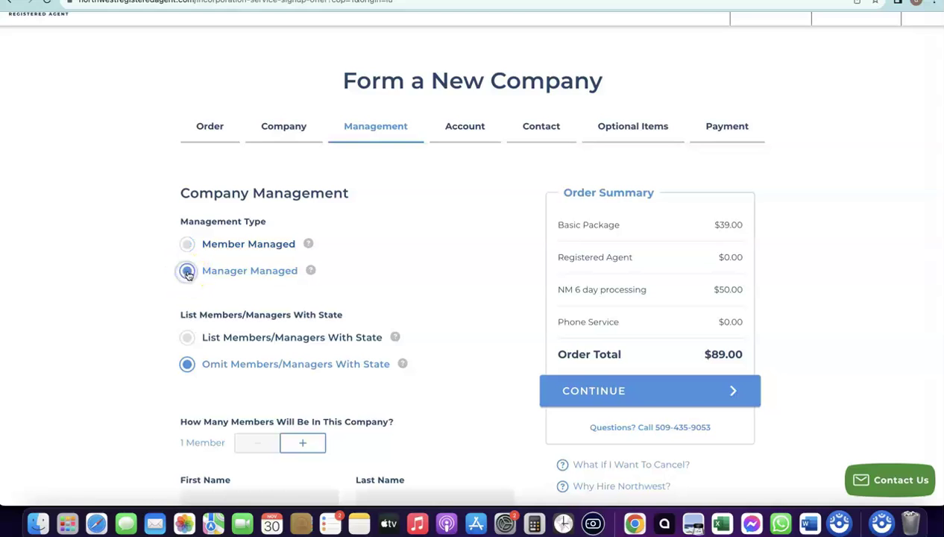
scroll(322, 248, "down", 1)
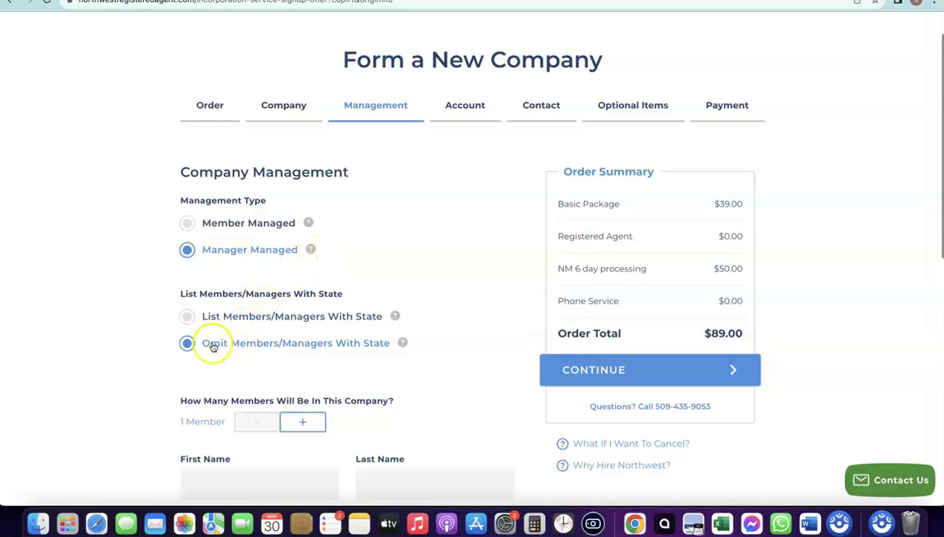
scroll(231, 291, "down", 1)
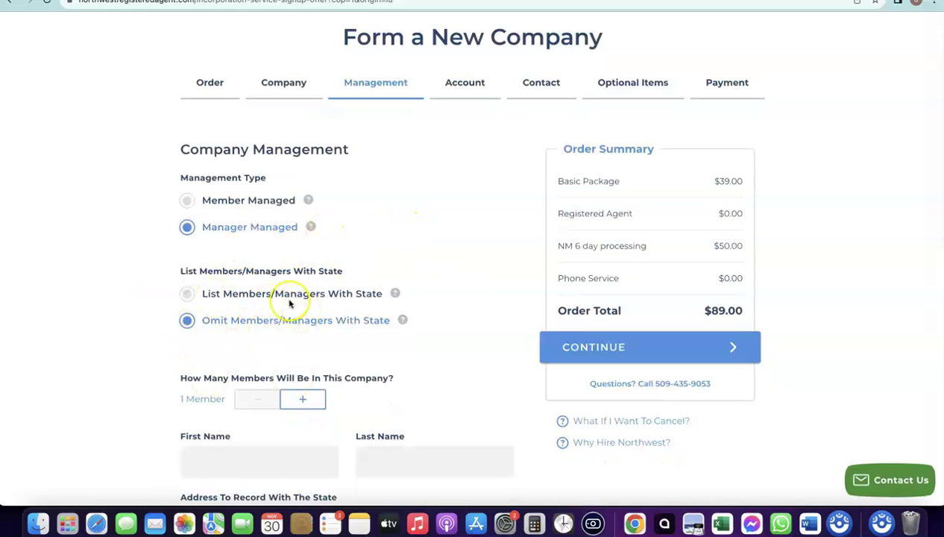
Scroll through the member and manager name and address fields on the management step.
scroll(377, 270, "down", 5)
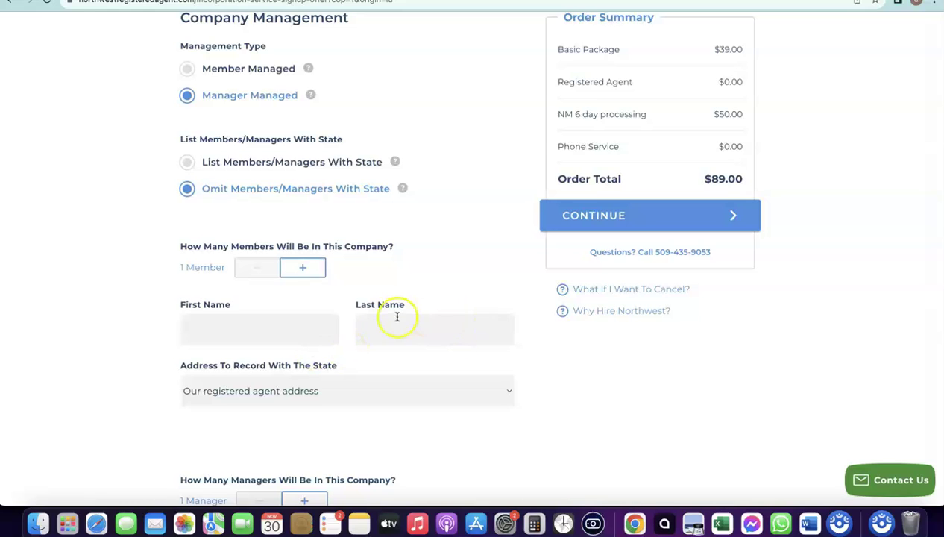
scroll(394, 316, "down", 2)
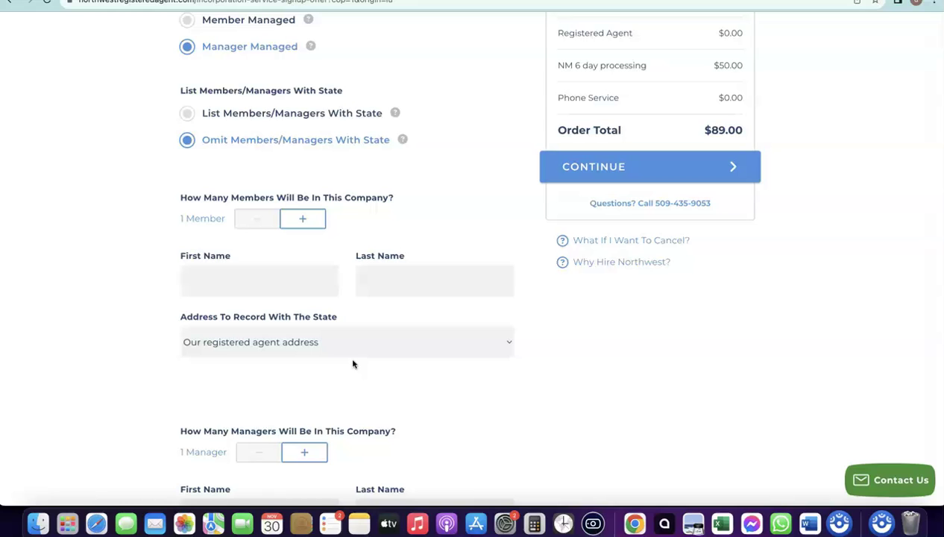
scroll(354, 364, "down", 8)
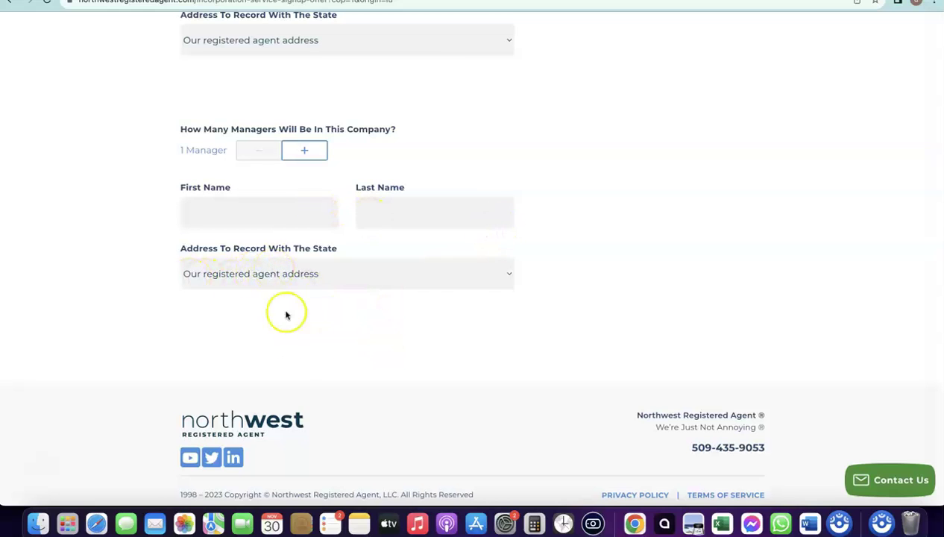
scroll(483, 290, "up", 2)
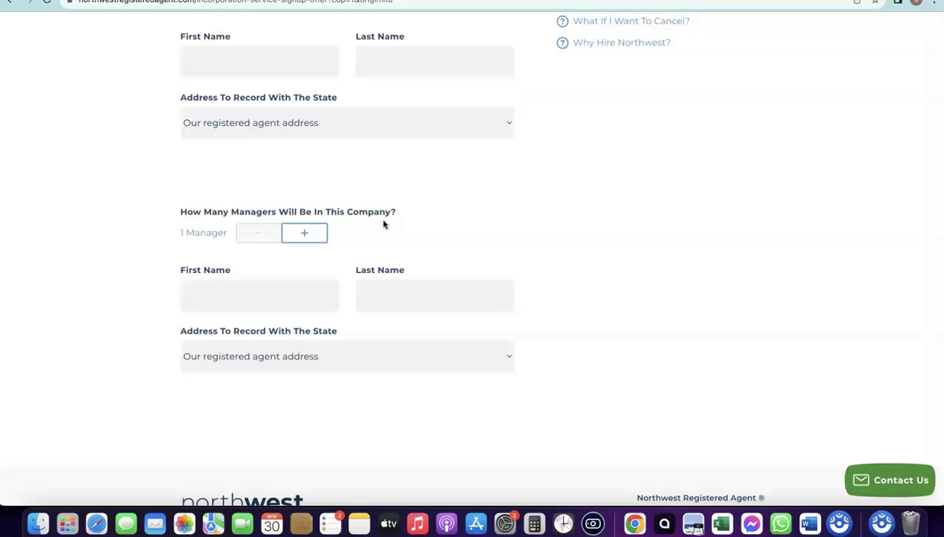
scroll(380, 225, "up", 3)
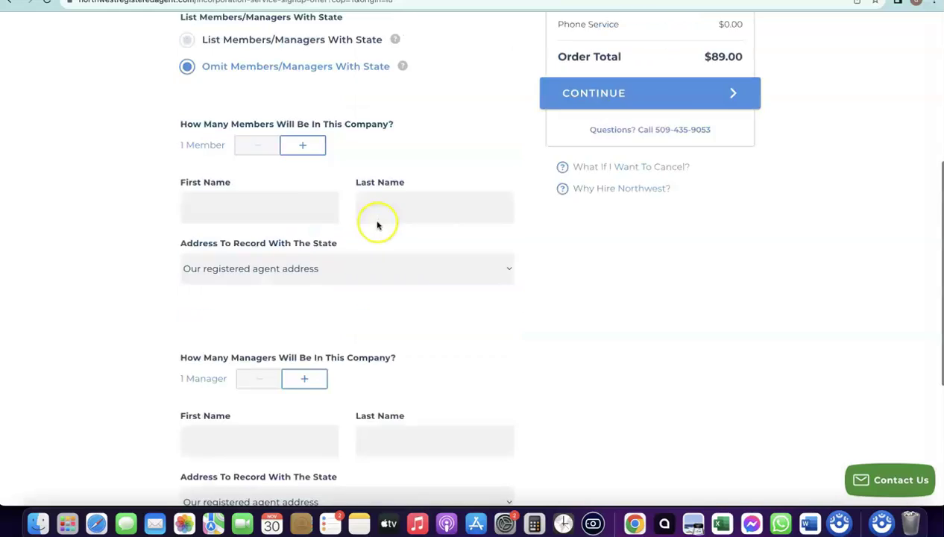